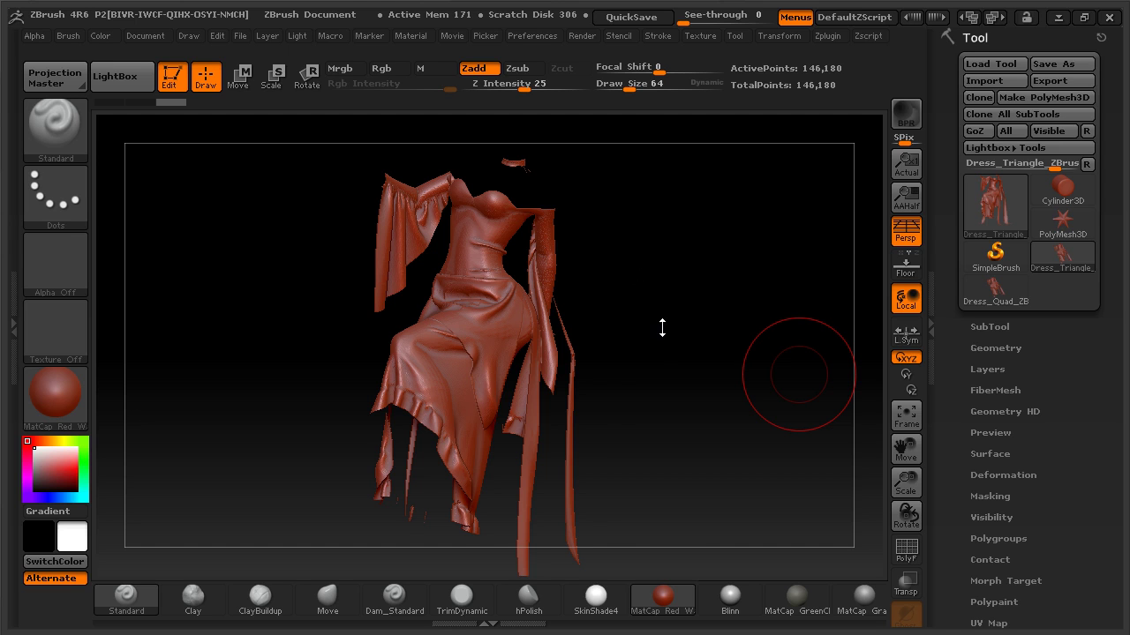
# - Turn on the polygon wireframe display and inspect the mesh topology on the torso of the triangulated dress
pyautogui.moveTo(650, 327); pyautogui.dragTo(721, 469)
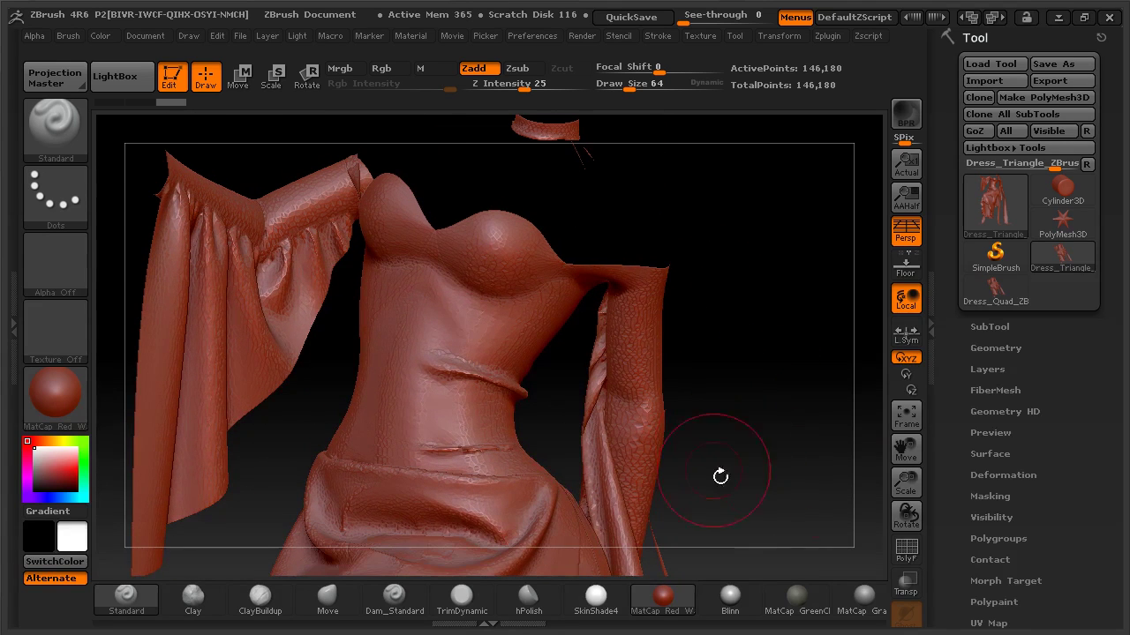
pyautogui.click(906, 549)
pyautogui.moveTo(701, 373)
pyautogui.mouseDown()
pyautogui.moveTo(705, 394)
pyautogui.moveTo(736, 391)
pyautogui.moveTo(679, 335)
pyautogui.mouseUp()
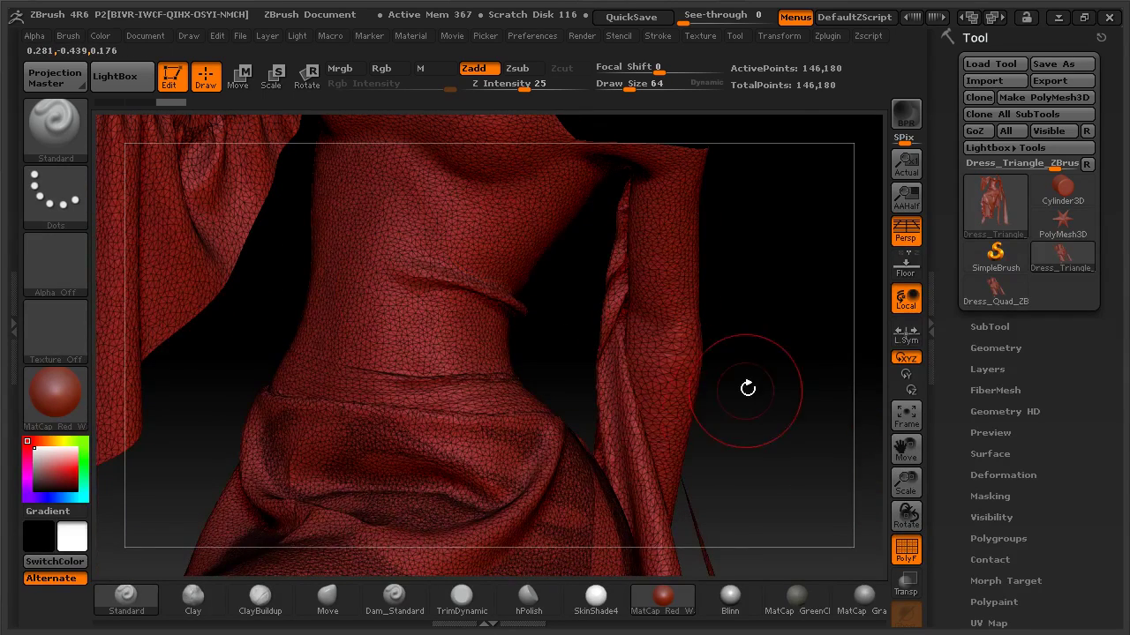
pyautogui.moveTo(756, 408); pyautogui.dragTo(772, 452)
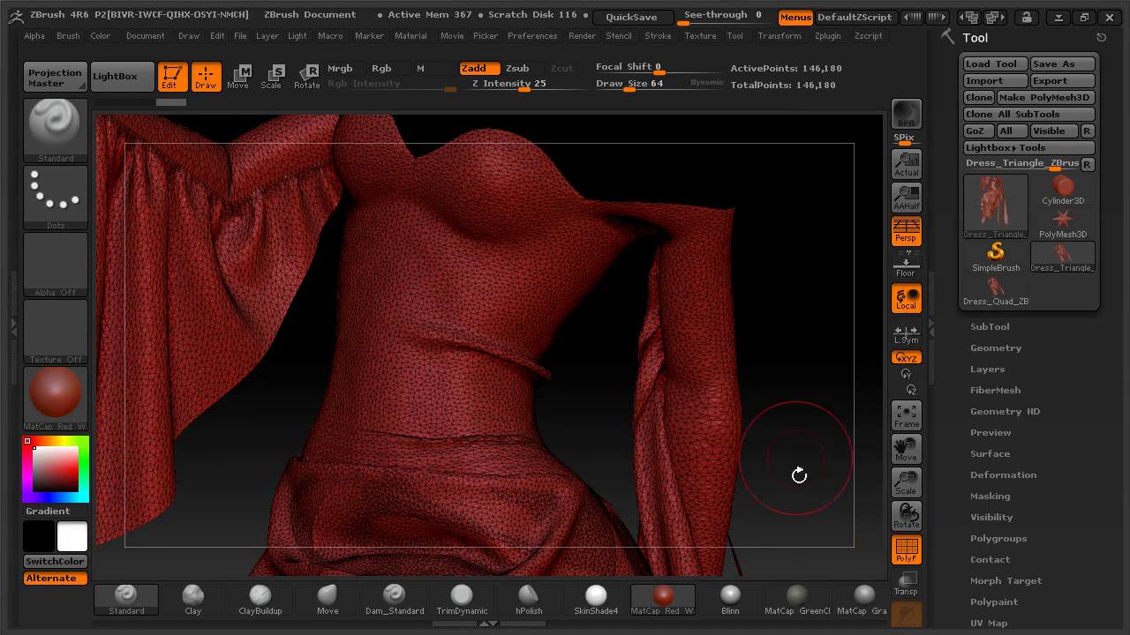
# - Try ZRemesher on the triangulated dress with its default target polygon count and undo the remesh
pyautogui.click(996, 347)
pyautogui.click(1001, 514)
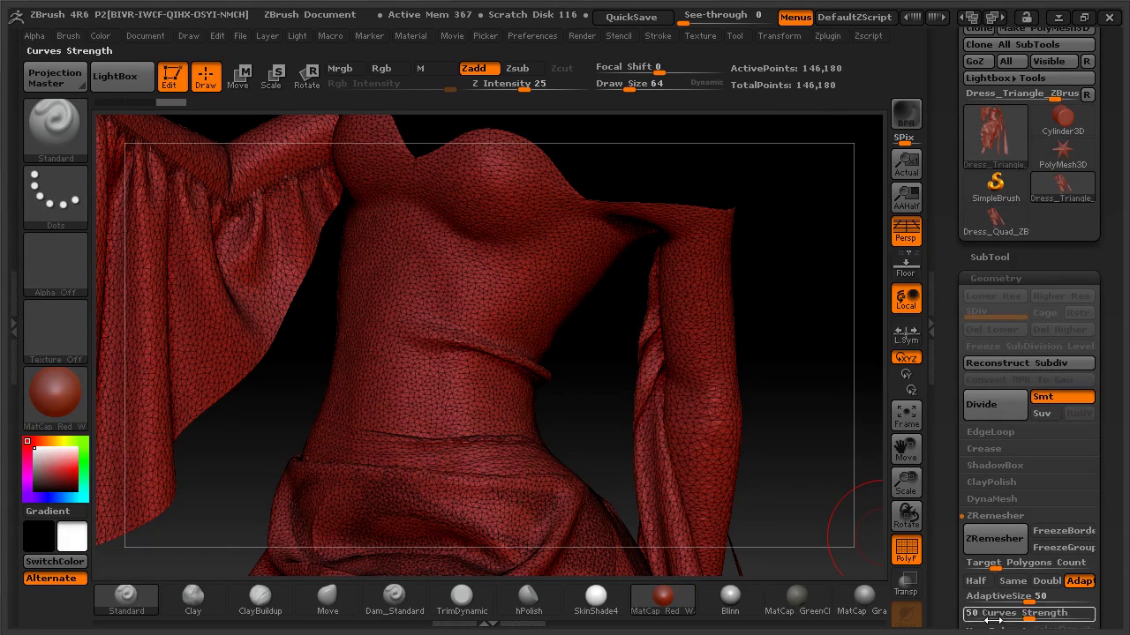
pyautogui.moveTo(1105, 468); pyautogui.dragTo(1105, 268)
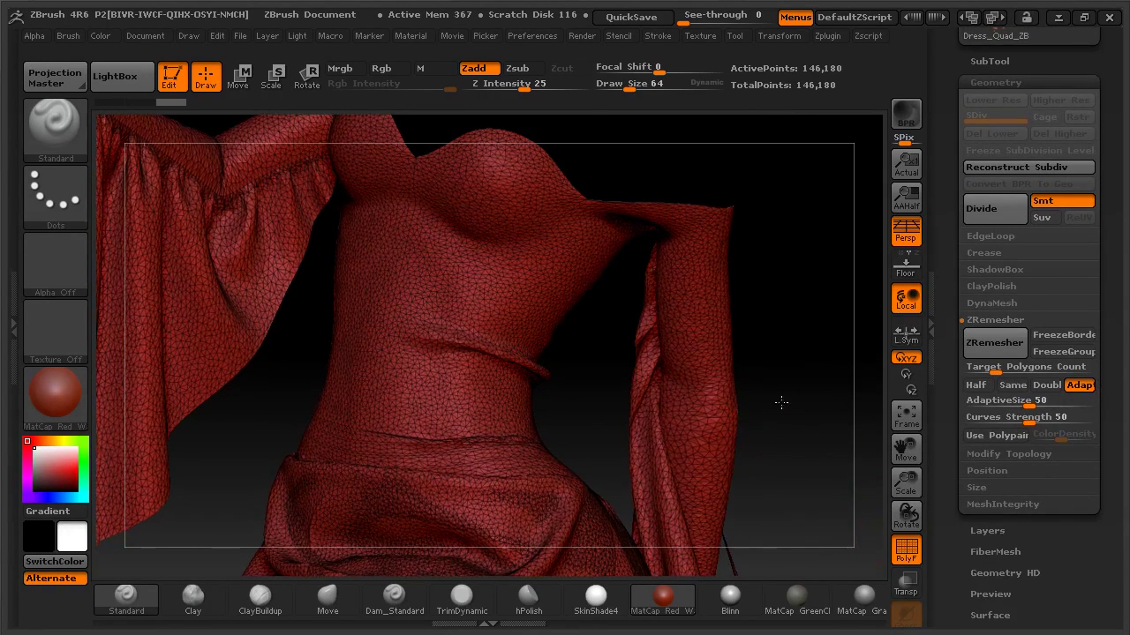
pyautogui.click(994, 342)
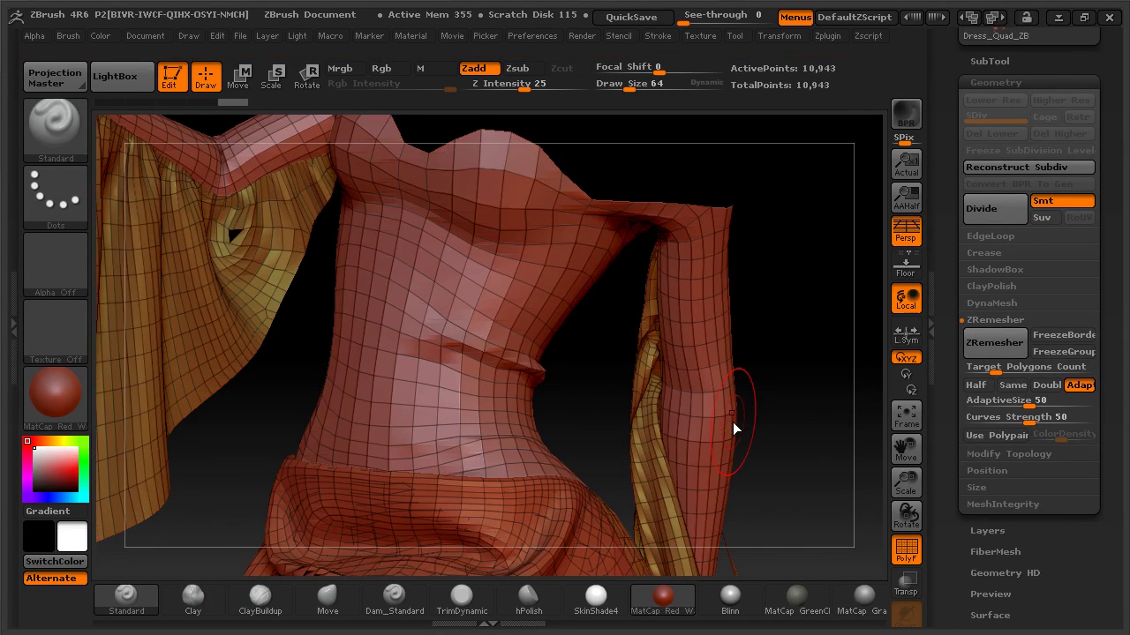
pyautogui.moveTo(776, 407); pyautogui.dragTo(701, 377)
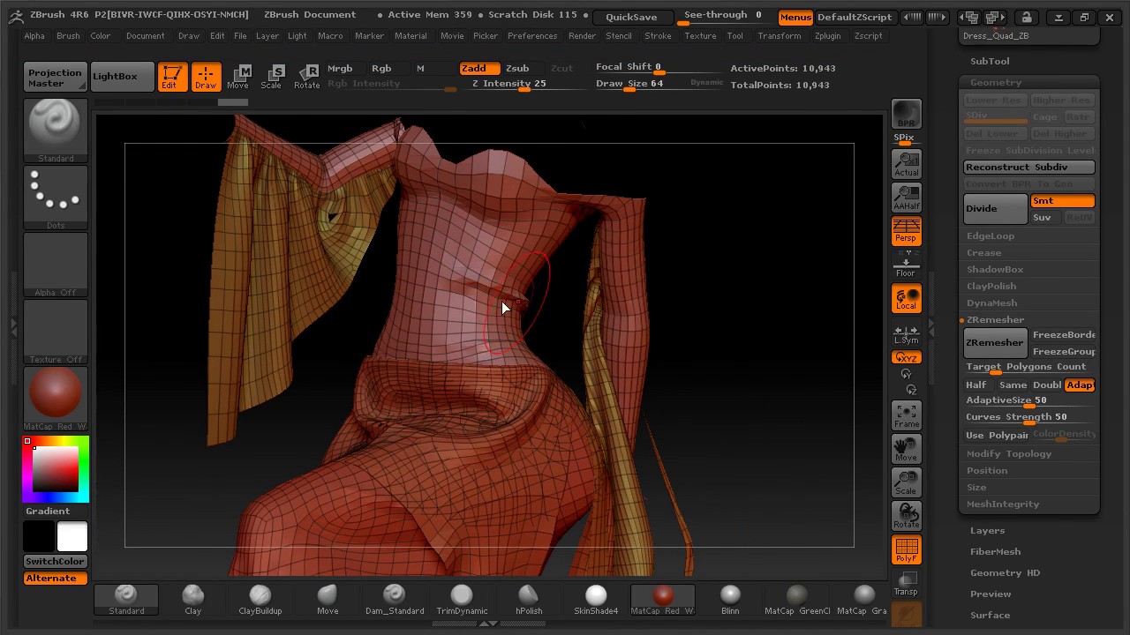
pyautogui.moveTo(701, 351); pyautogui.dragTo(758, 358)
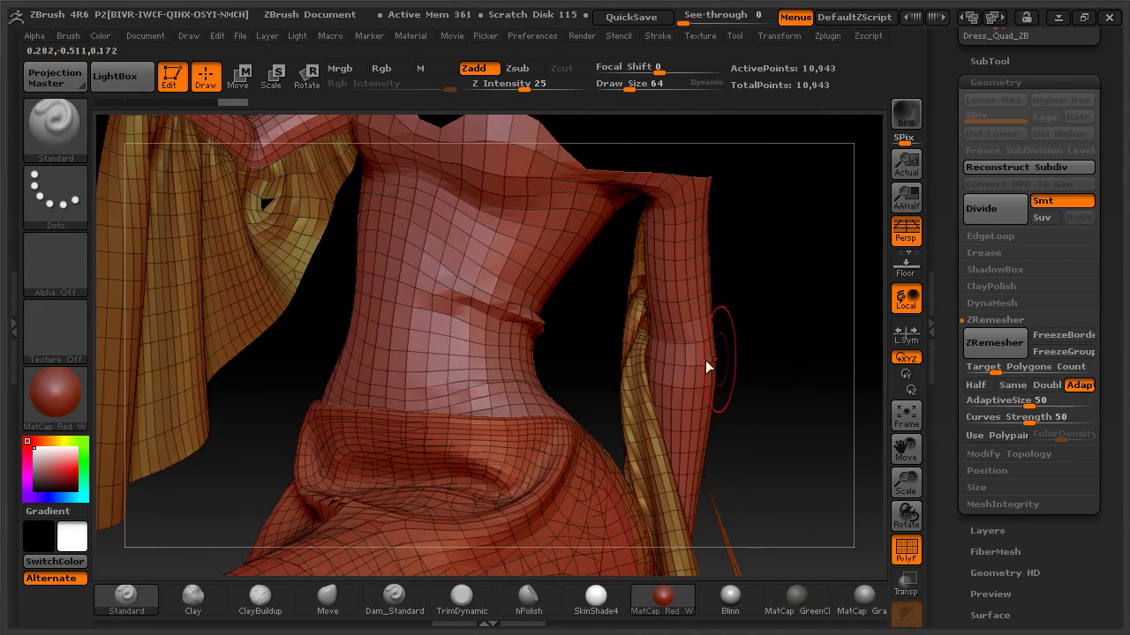
pyautogui.press('ctrl')
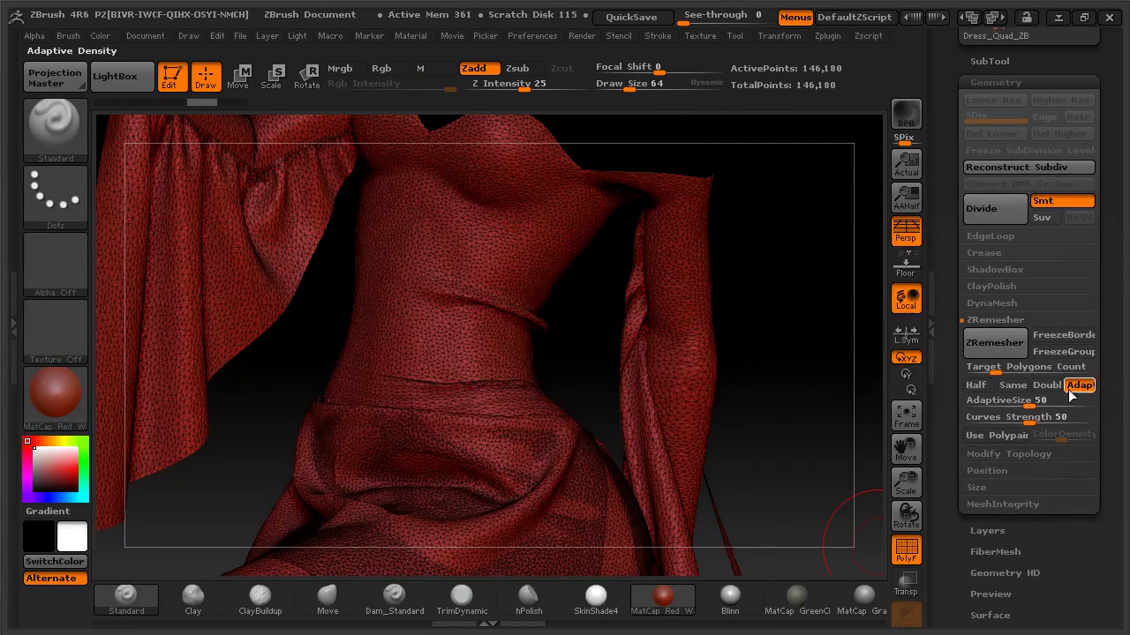
# - Try ZRemesher on the triangulated dress with the Same polygon count option and undo the remesh
pyautogui.click(1013, 393)
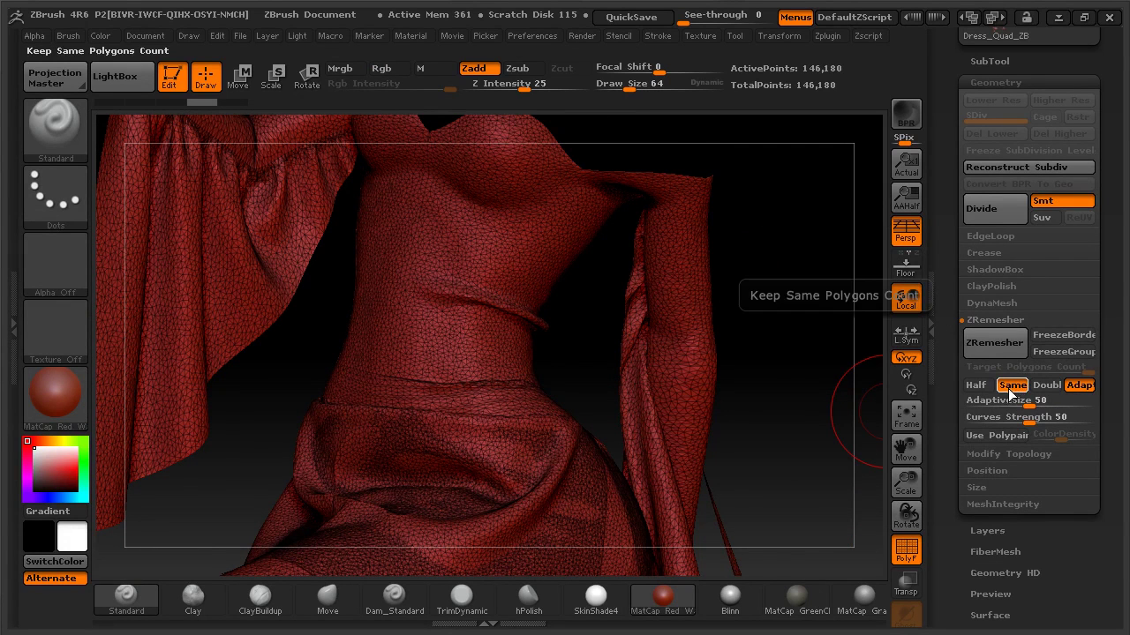
pyautogui.click(995, 343)
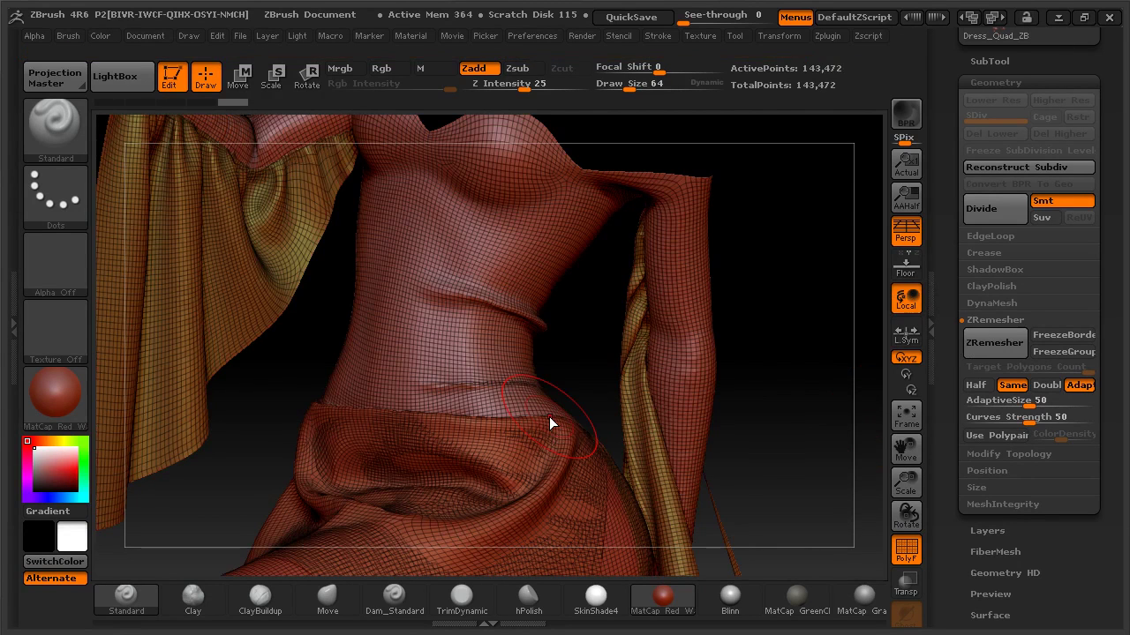
pyautogui.moveTo(741, 334); pyautogui.dragTo(584, 339)
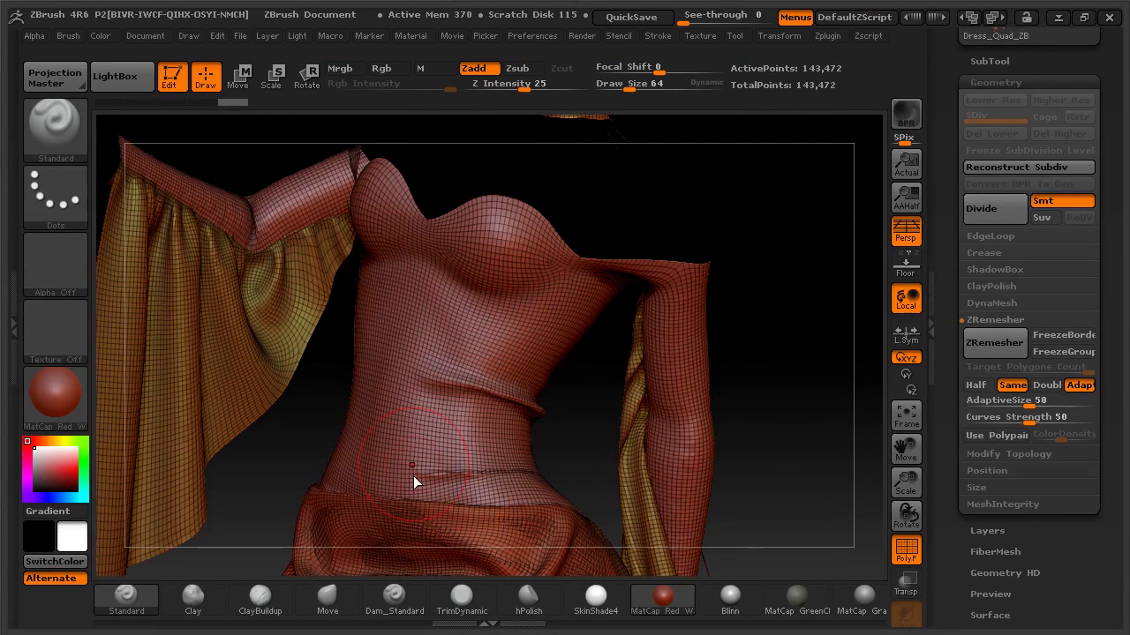
pyautogui.moveTo(771, 403); pyautogui.dragTo(700, 310)
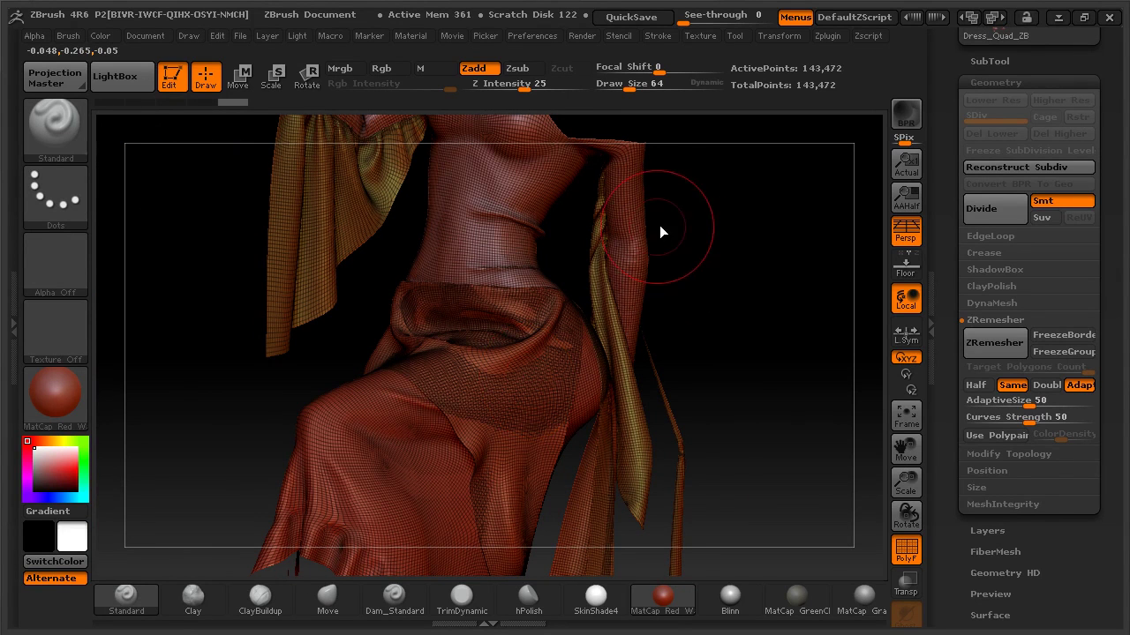
pyautogui.keyDown('alt'); pyautogui.moveTo(676, 234); pyautogui.dragTo(676, 333); pyautogui.keyUp('alt')
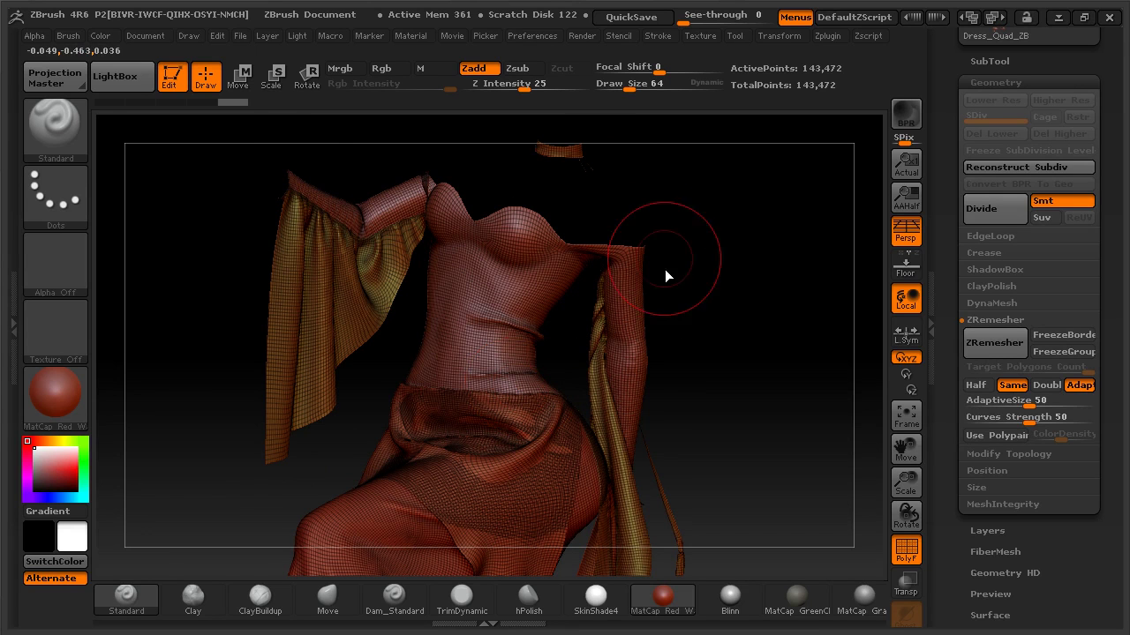
pyautogui.moveTo(676, 293)
pyautogui.mouseDown()
pyautogui.moveTo(665, 319)
pyautogui.moveTo(747, 312)
pyautogui.moveTo(736, 240)
pyautogui.moveTo(747, 415)
pyautogui.moveTo(763, 364)
pyautogui.moveTo(736, 370)
pyautogui.mouseUp()
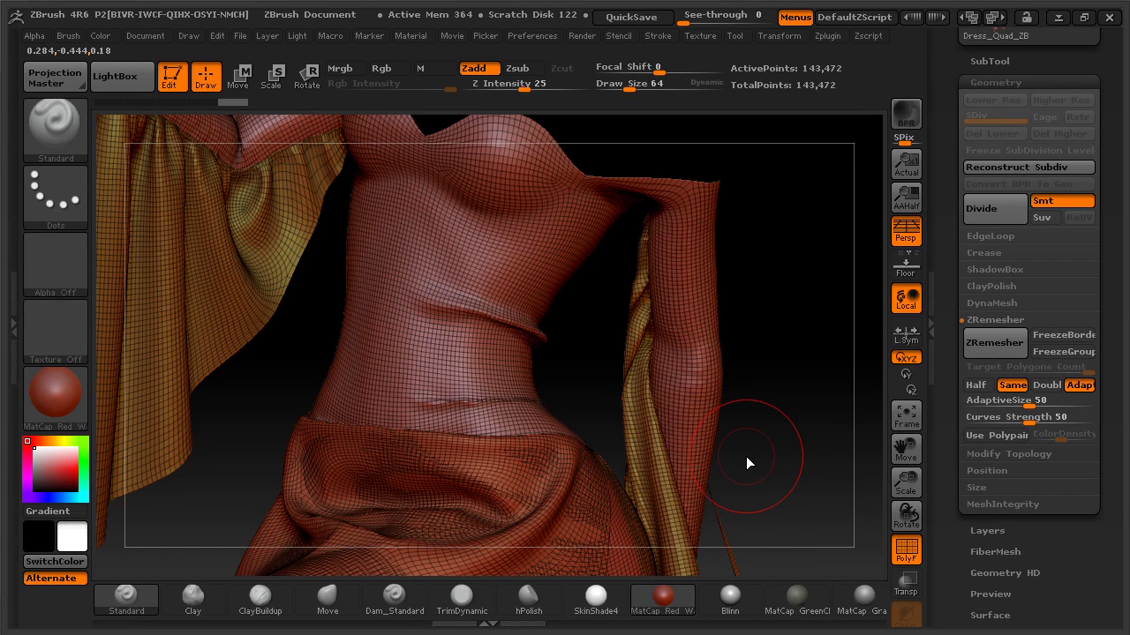
pyautogui.moveTo(738, 313)
pyautogui.keyDown('alt'); pyautogui.mouseDown()
pyautogui.moveTo(668, 327)
pyautogui.moveTo(704, 474)
pyautogui.moveTo(685, 330)
pyautogui.moveTo(706, 361)
pyautogui.moveTo(671, 371)
pyautogui.moveTo(672, 451)
pyautogui.moveTo(680, 186)
pyautogui.moveTo(668, 385)
pyautogui.moveTo(700, 383)
pyautogui.moveTo(696, 361)
pyautogui.mouseUp(); pyautogui.keyUp('alt')
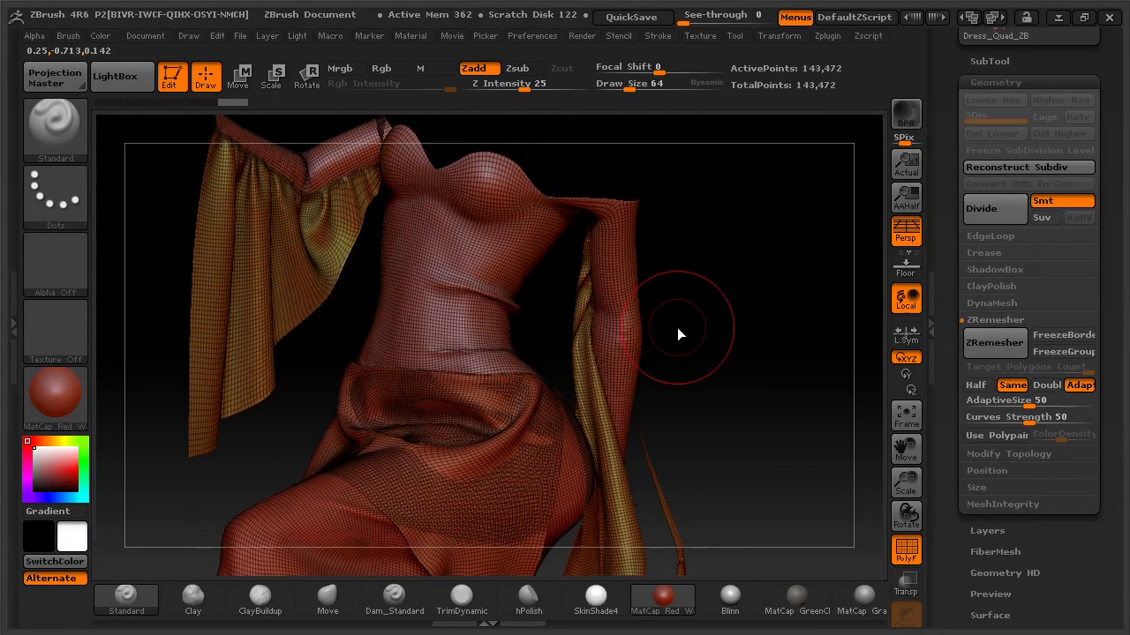
pyautogui.keyDown('ctrl'); pyautogui.click(677, 327); pyautogui.keyUp('ctrl')
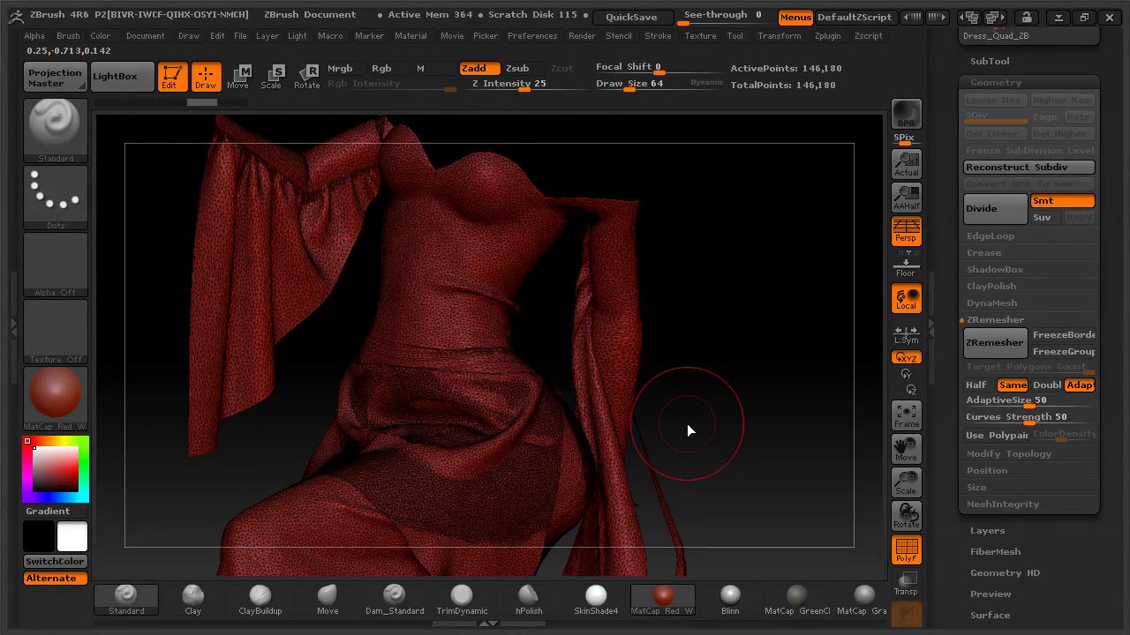
# - Switch to the Dress_Quad tool and examine its wireframe on the bodice and sleeves and its polygon information
pyautogui.moveTo(687, 349)
pyautogui.mouseDown()
pyautogui.moveTo(747, 353)
pyautogui.moveTo(736, 305)
pyautogui.moveTo(746, 390)
pyautogui.mouseUp()
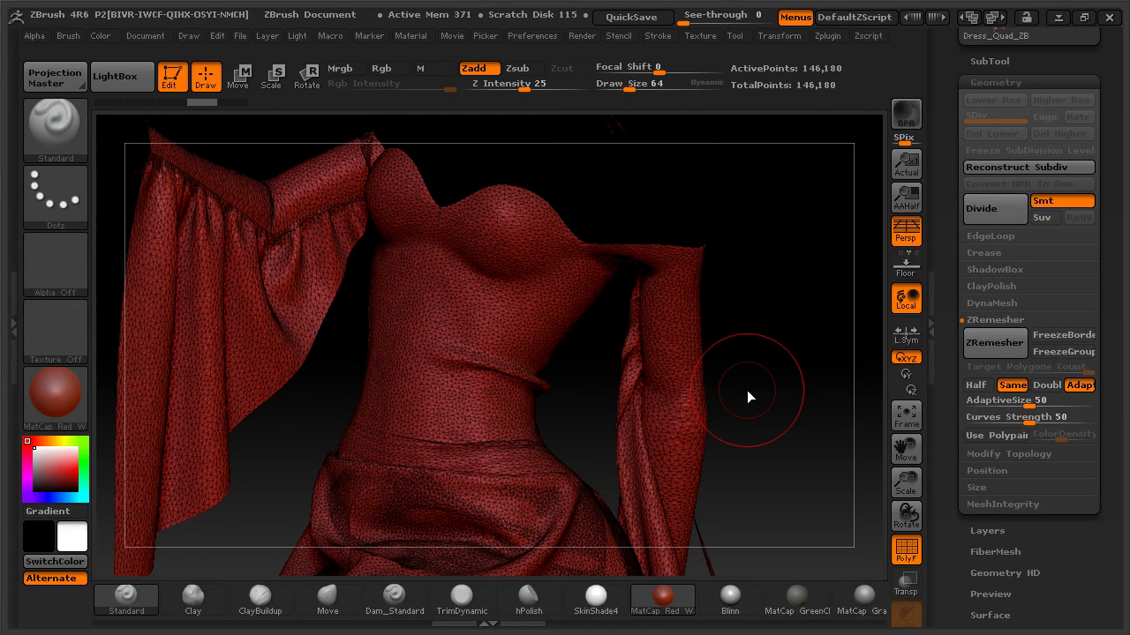
pyautogui.moveTo(1113, 90); pyautogui.dragTo(1102, 205)
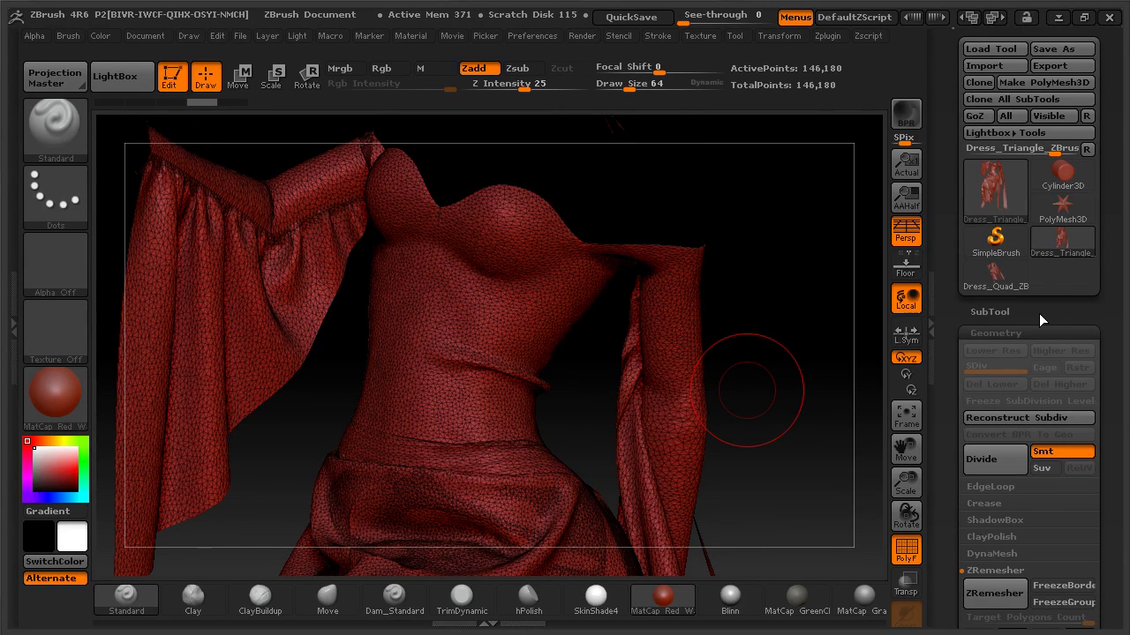
pyautogui.click(1006, 281)
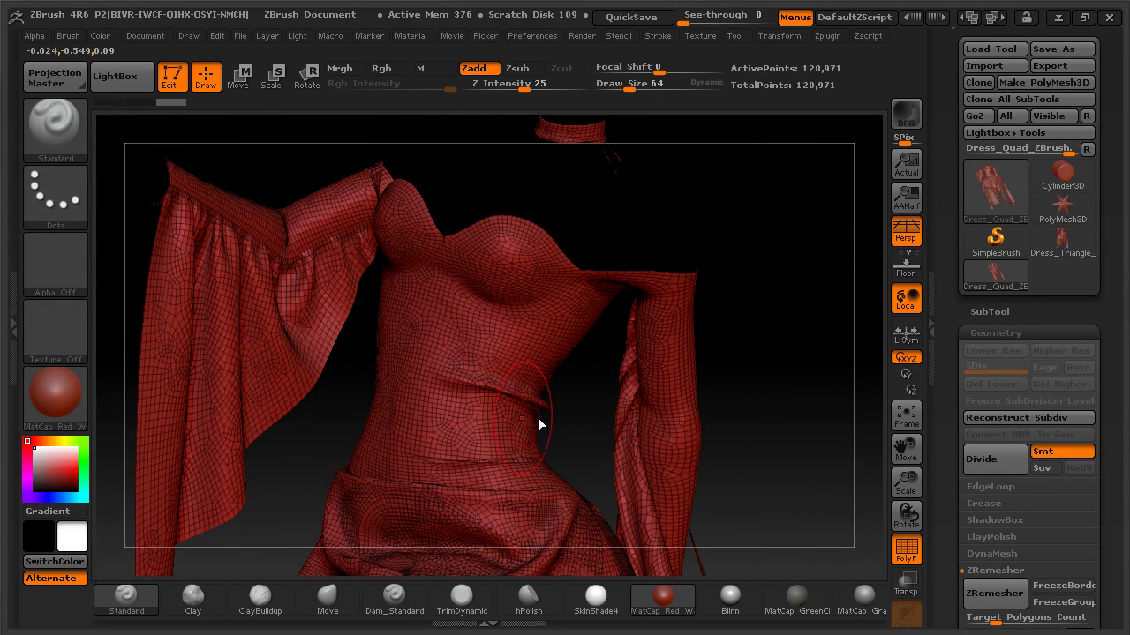
pyautogui.moveTo(759, 421); pyautogui.dragTo(748, 399)
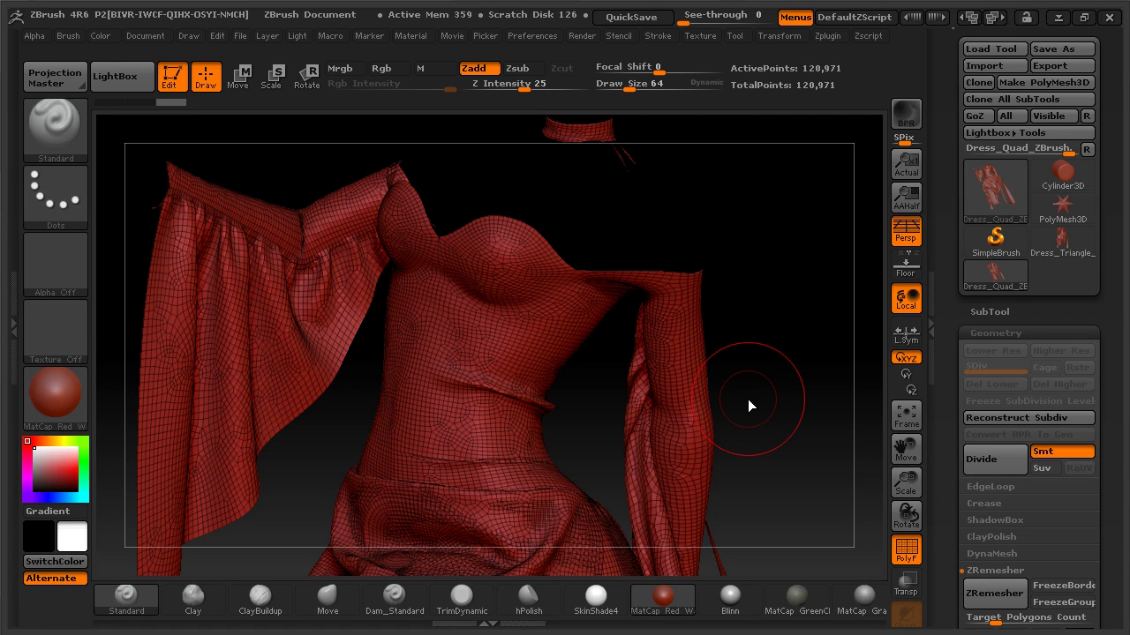
pyautogui.moveTo(752, 393); pyautogui.dragTo(664, 350)
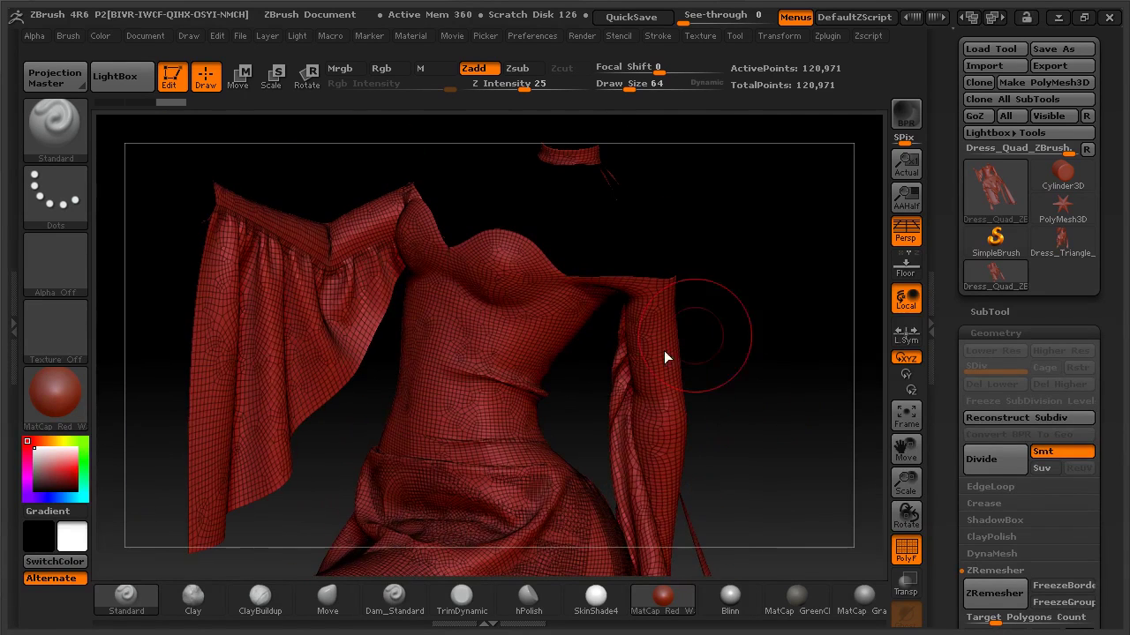
pyautogui.click(1003, 201)
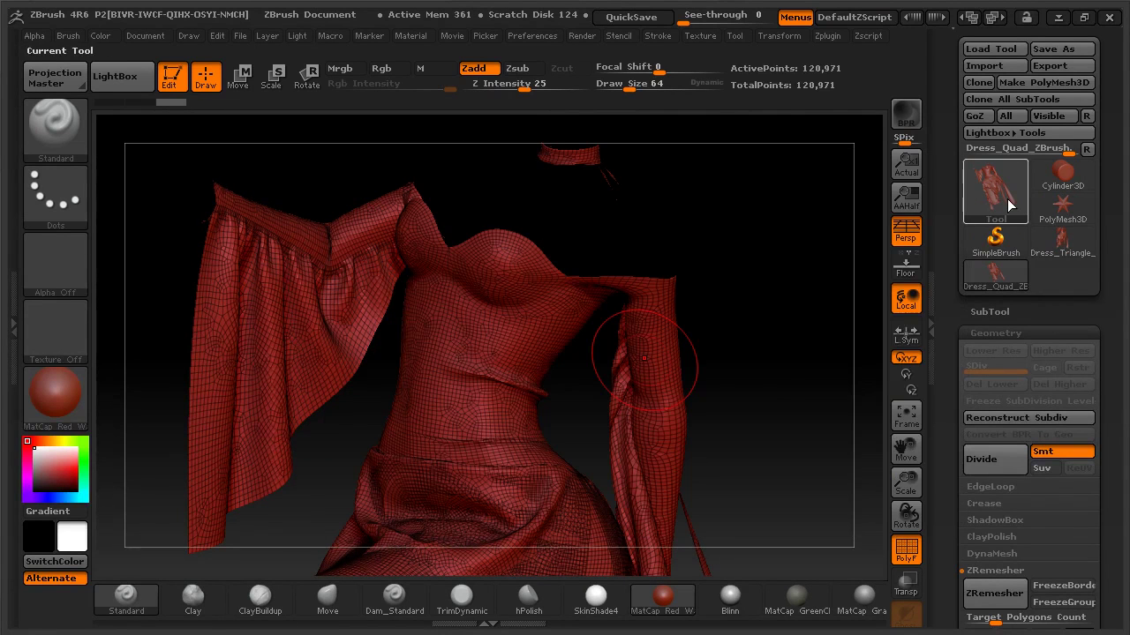
pyautogui.moveTo(1000, 195)
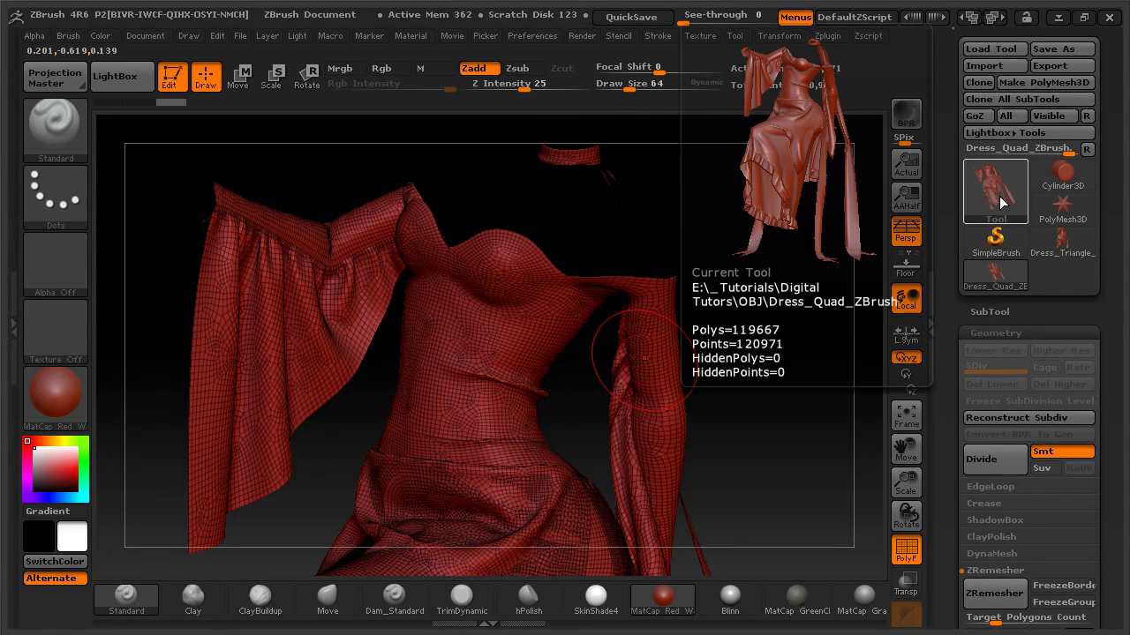
# - Switch back to the Dress_Triangle tool and hide the wireframe to check the shaded surface of the dress
pyautogui.click(1058, 249)
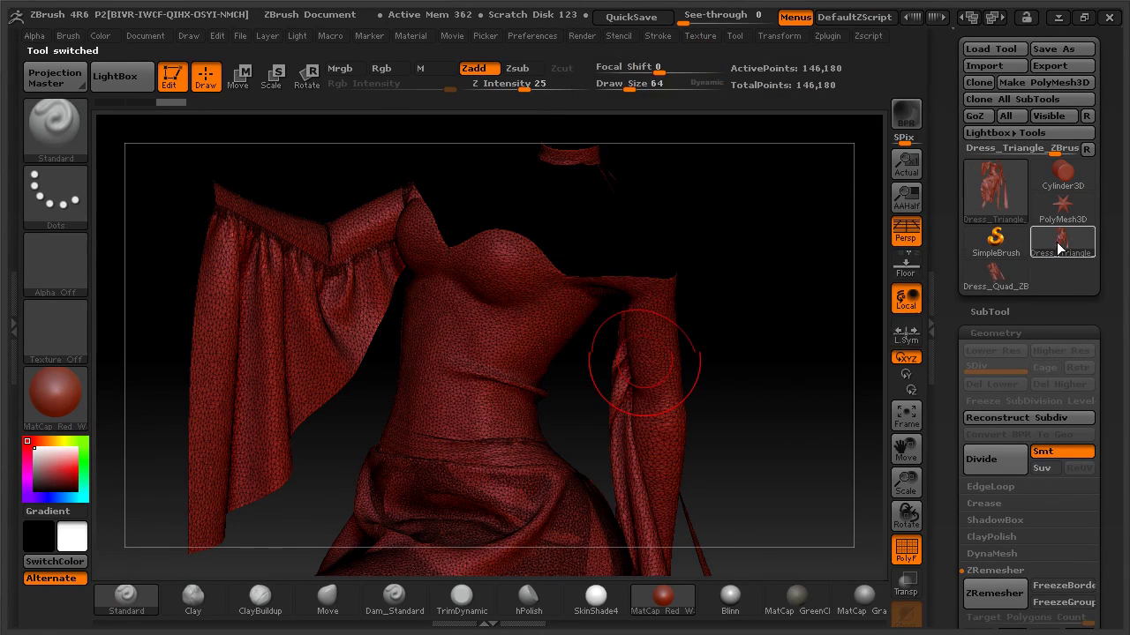
pyautogui.moveTo(734, 385); pyautogui.dragTo(725, 557)
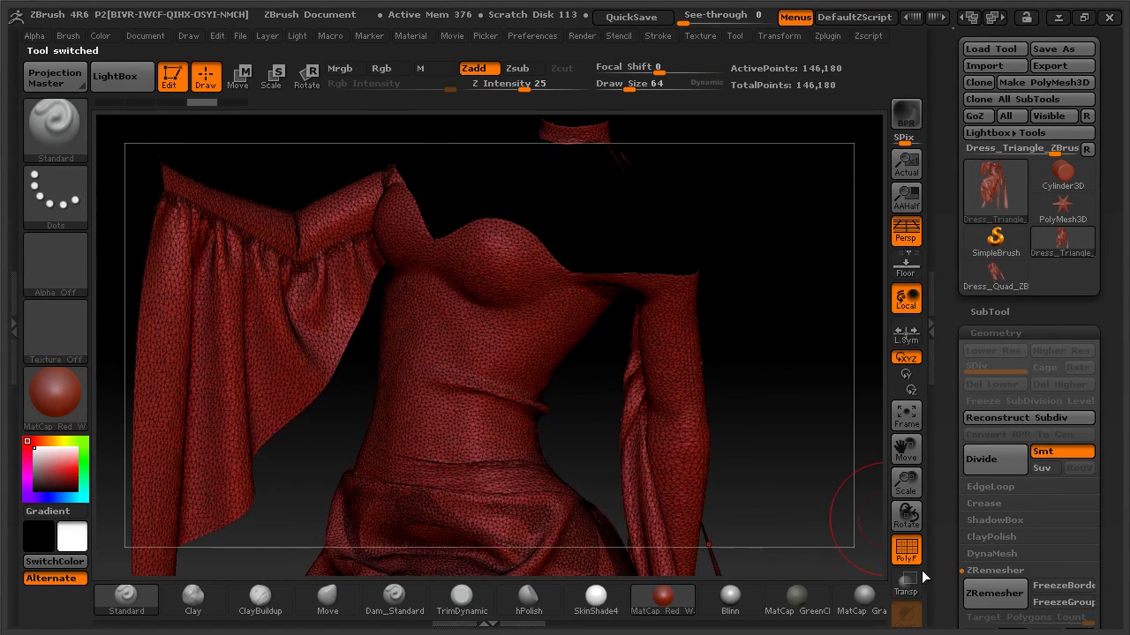
pyautogui.click(906, 549)
pyautogui.moveTo(749, 401); pyautogui.dragTo(537, 398)
pyautogui.moveTo(734, 428); pyautogui.dragTo(684, 392)
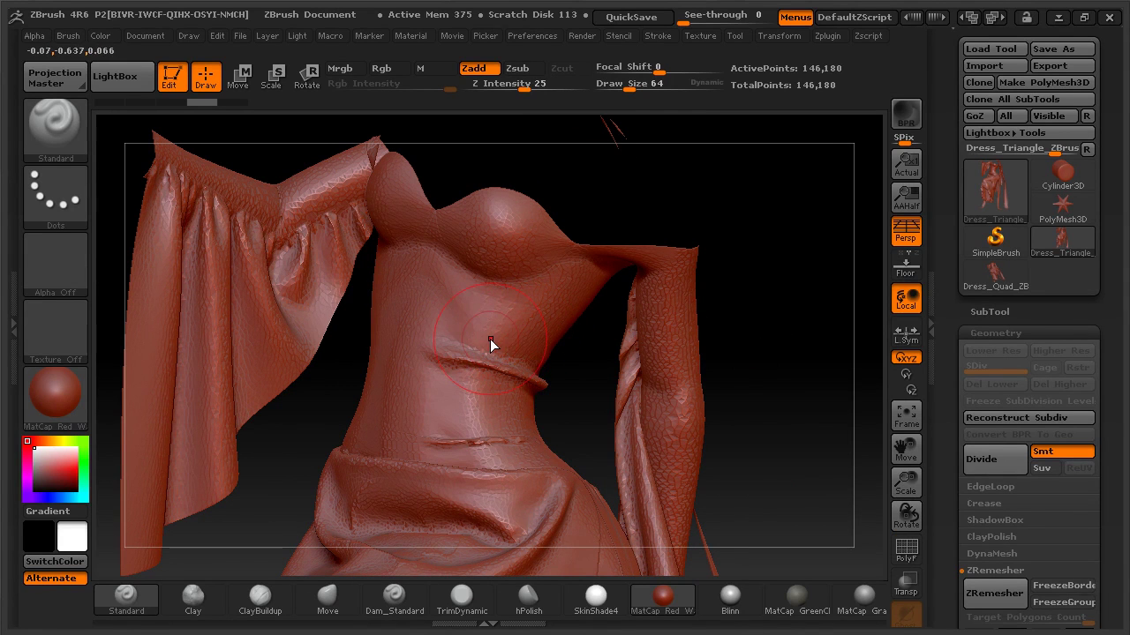
pyautogui.moveTo(747, 365); pyautogui.dragTo(733, 349)
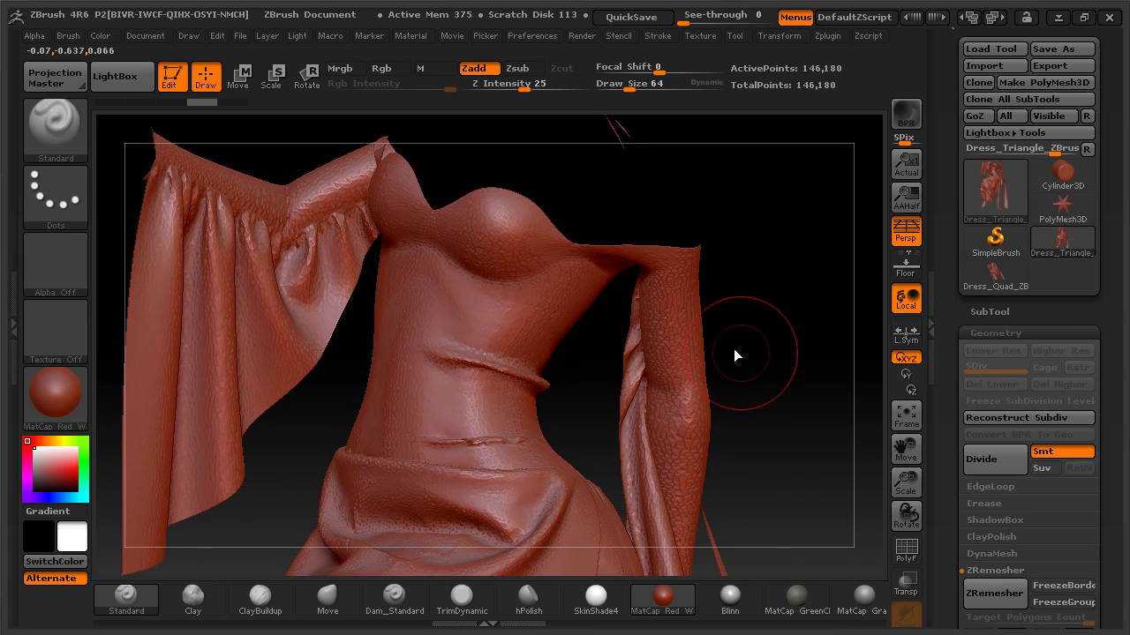
# - Apply the Polish deformation to the triangulated dress, comparing the surface with its unpolished version
pyautogui.click(1061, 333)
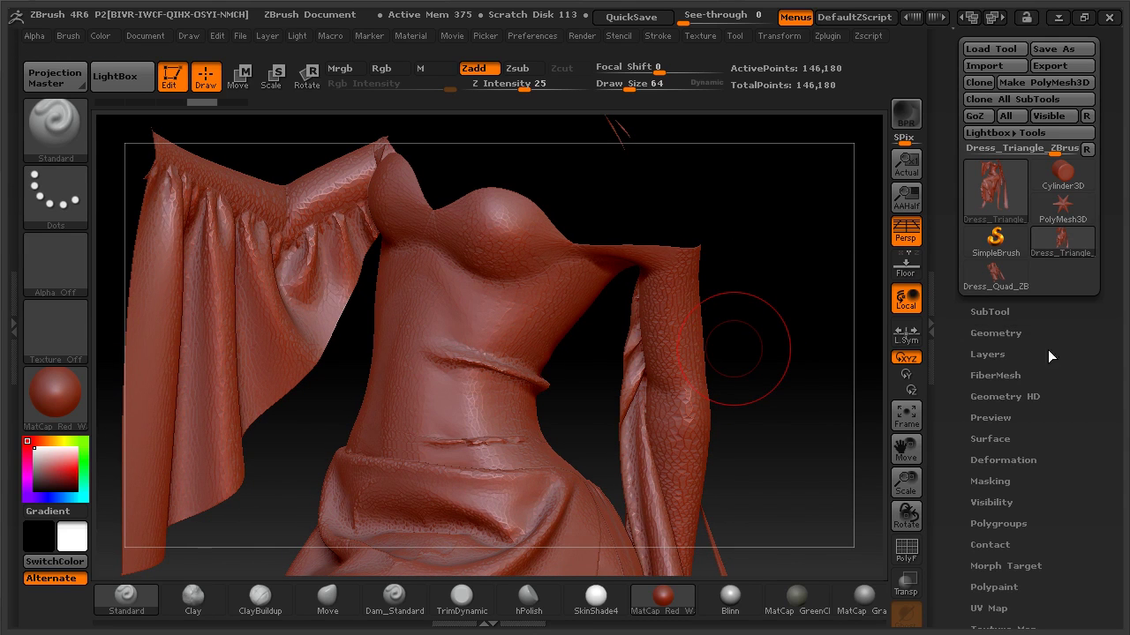
pyautogui.click(1012, 459)
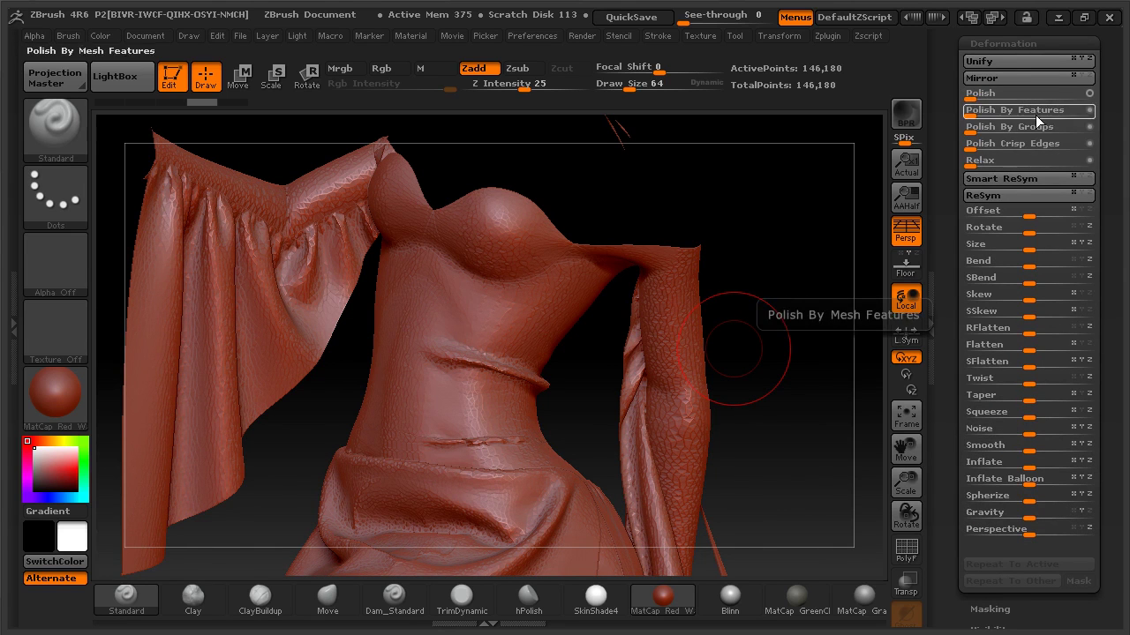
pyautogui.click(979, 96)
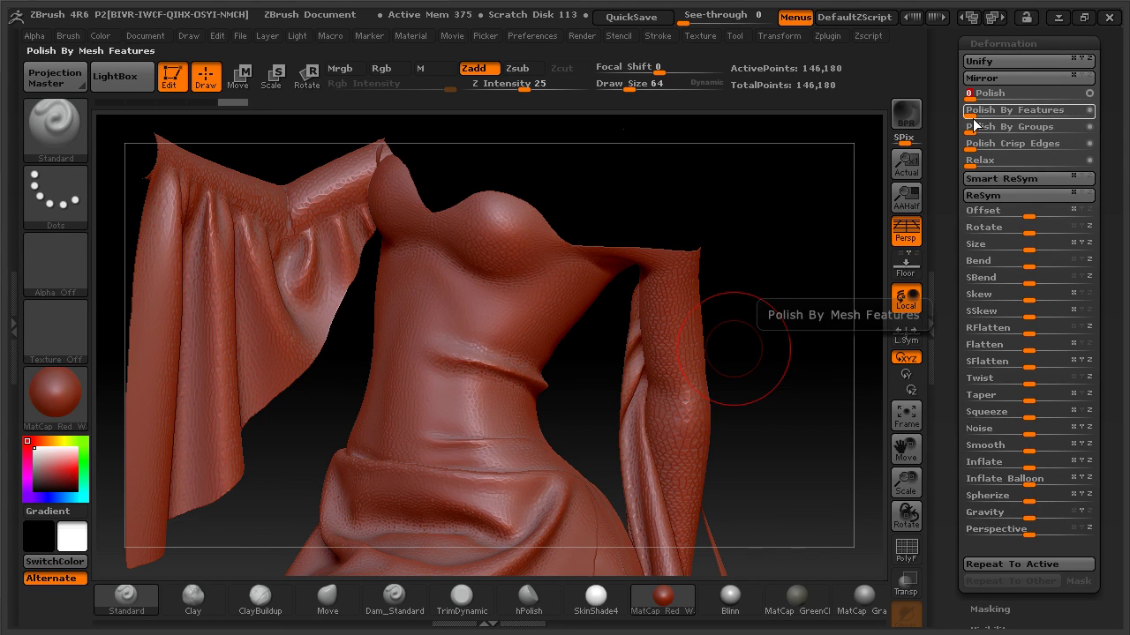
pyautogui.hotkey('ctrl', 'z')
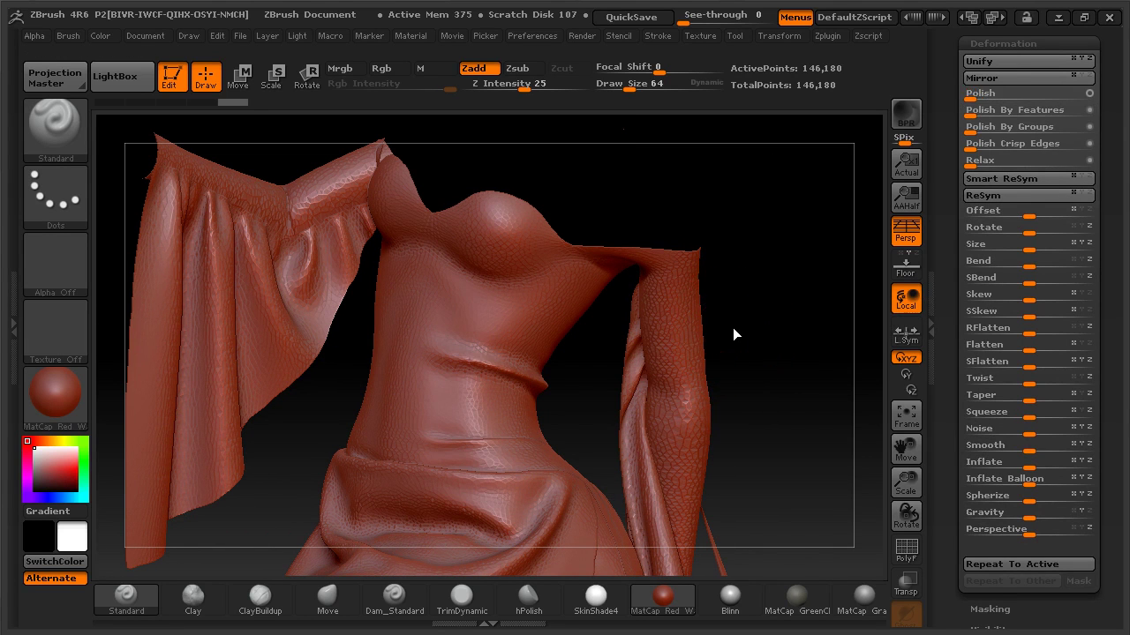
pyautogui.hotkey('ctrl', 'shift', 'z')
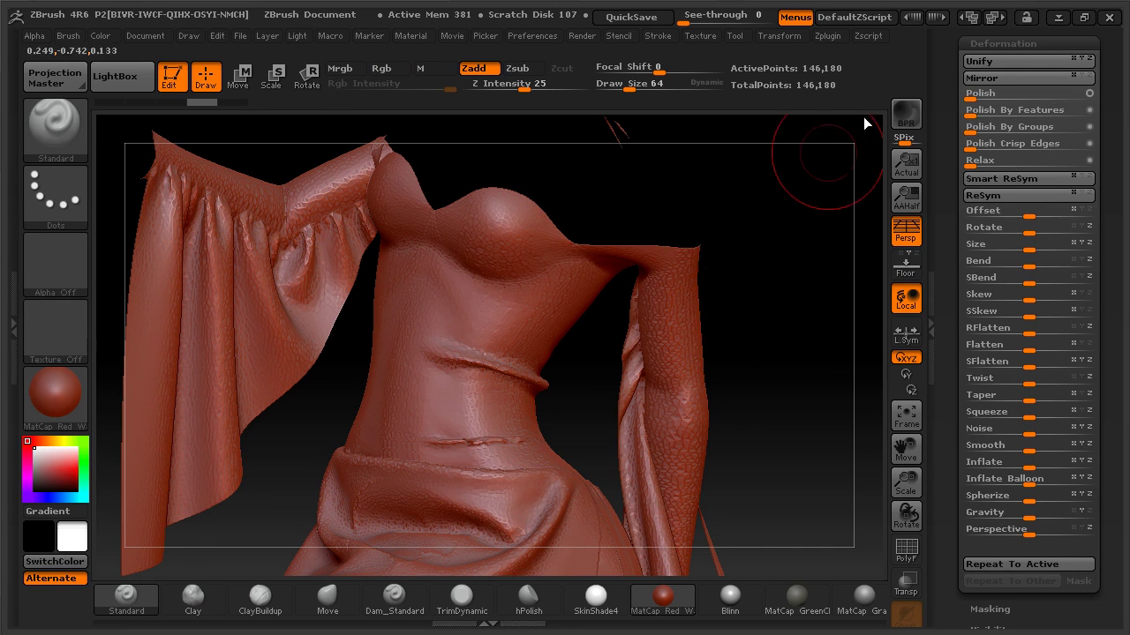
pyautogui.click(993, 94)
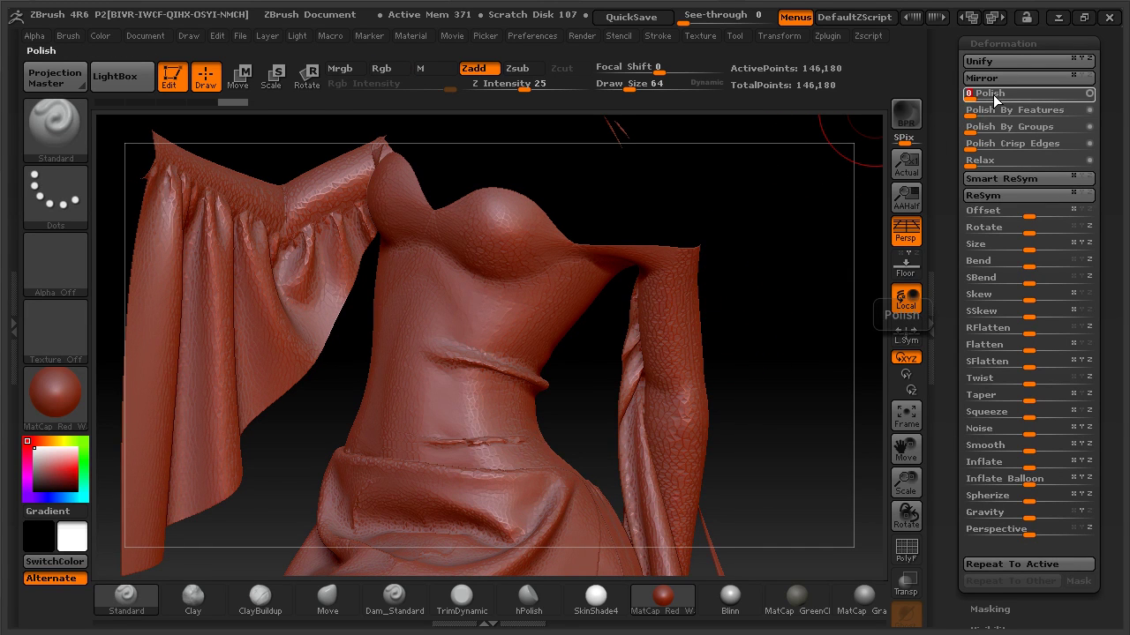
pyautogui.click(993, 94)
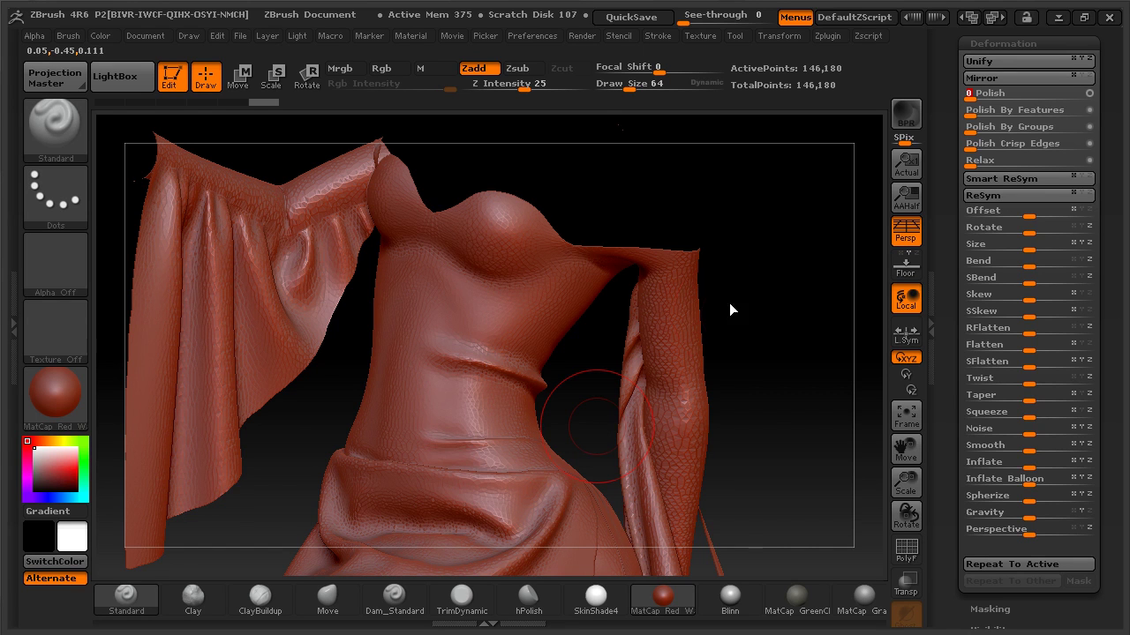
# - Undo the previous Polish, try Polish on the triangulated dress in its filled-circle mode, and undo the result
pyautogui.press('ctrl')
pyautogui.keyDown('ctrl'); pyautogui.click(741, 371); pyautogui.keyUp('ctrl')
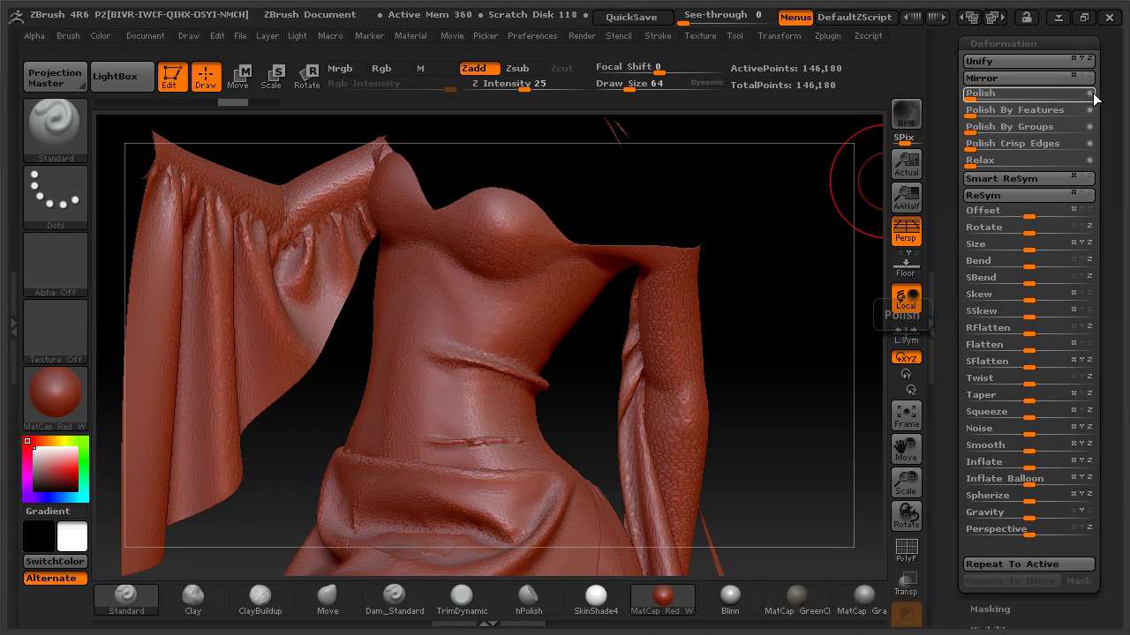
pyautogui.click(1011, 97)
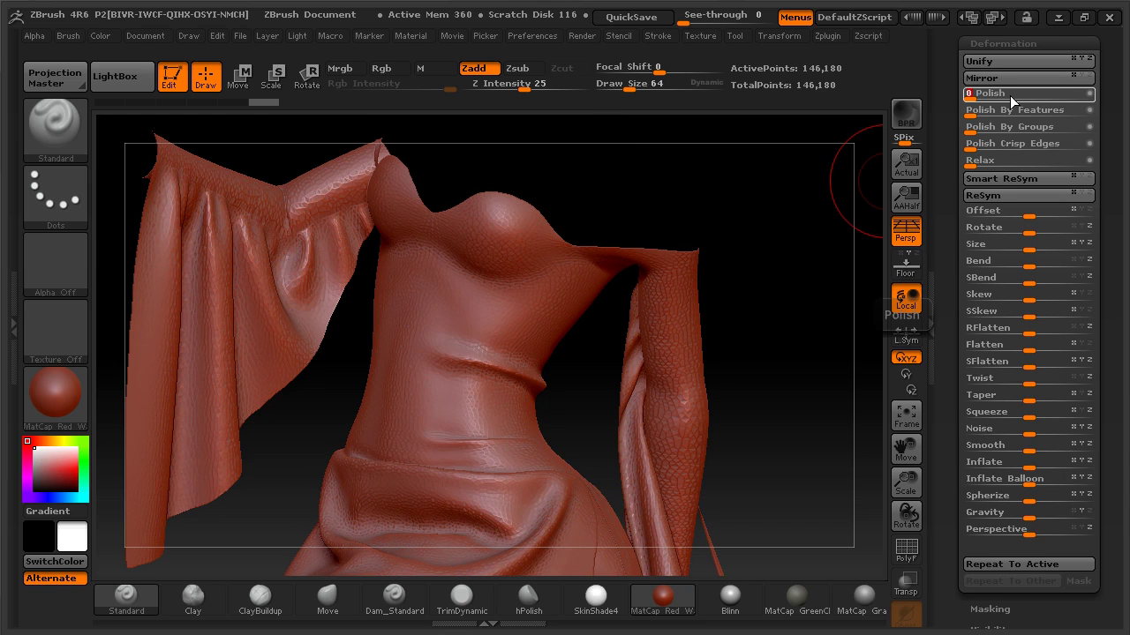
pyautogui.moveTo(761, 350)
pyautogui.mouseDown()
pyautogui.moveTo(636, 355)
pyautogui.moveTo(724, 357)
pyautogui.moveTo(750, 378)
pyautogui.moveTo(624, 379)
pyautogui.moveTo(720, 226)
pyautogui.moveTo(706, 295)
pyautogui.moveTo(727, 325)
pyautogui.moveTo(724, 355)
pyautogui.moveTo(743, 334)
pyautogui.mouseUp()
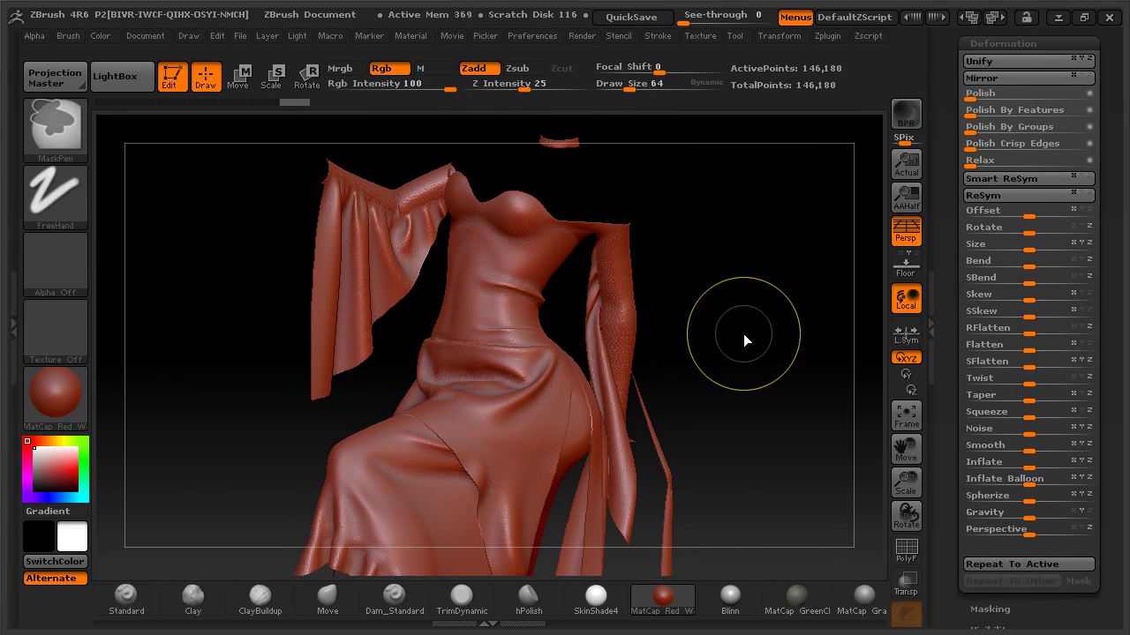
pyautogui.hotkey('ctrl', 'z')
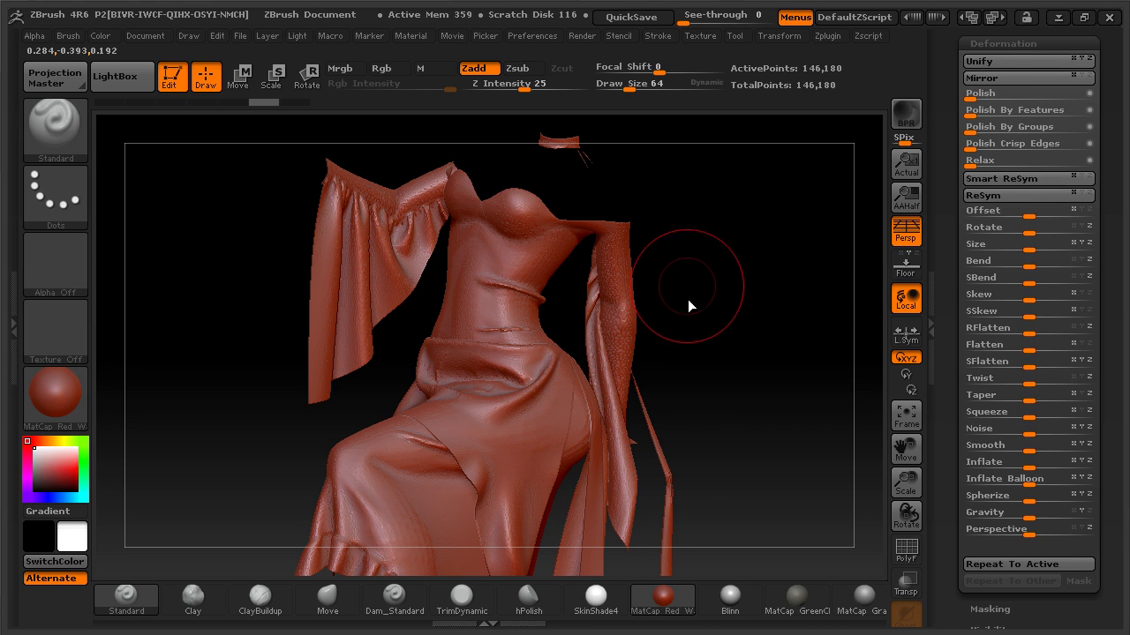
# - Try the Relax deformation on the triangulated dress and undo it to compare the surface with the unrelaxed version
pyautogui.moveTo(716, 267); pyautogui.dragTo(738, 270)
pyautogui.moveTo(705, 332)
pyautogui.mouseDown()
pyautogui.moveTo(676, 335)
pyautogui.moveTo(747, 320)
pyautogui.mouseUp()
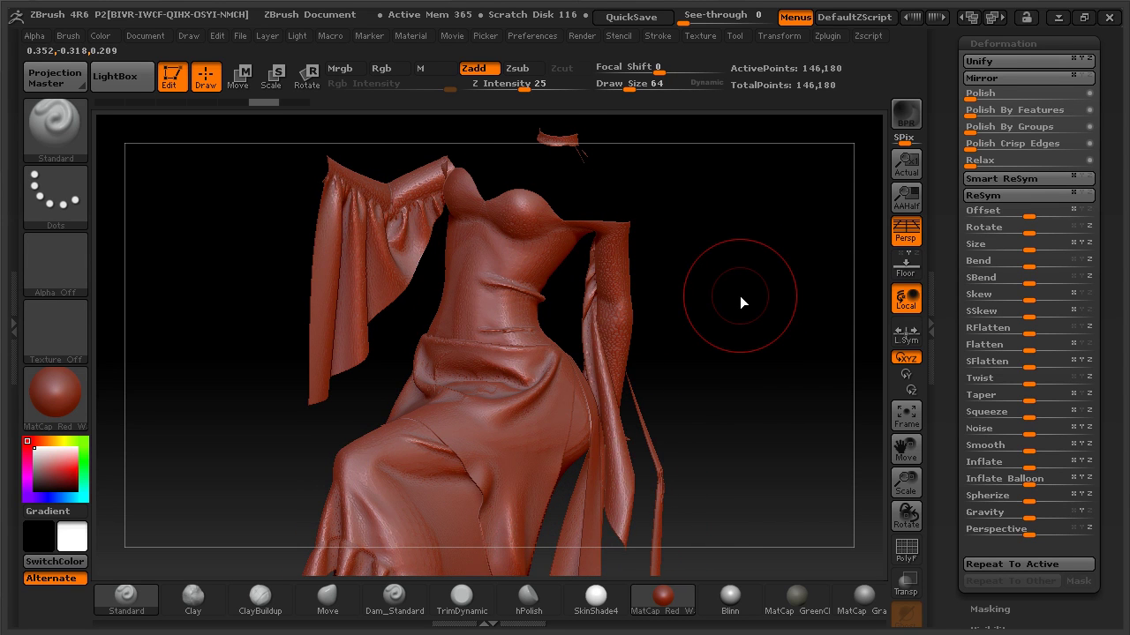
pyautogui.click(986, 166)
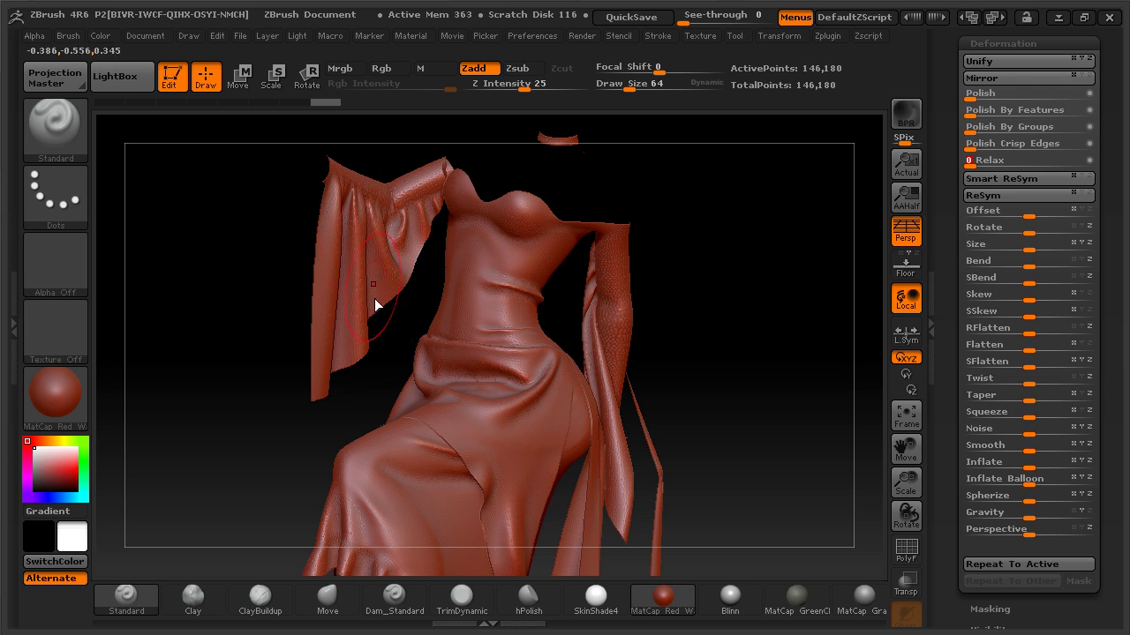
pyautogui.click(987, 161)
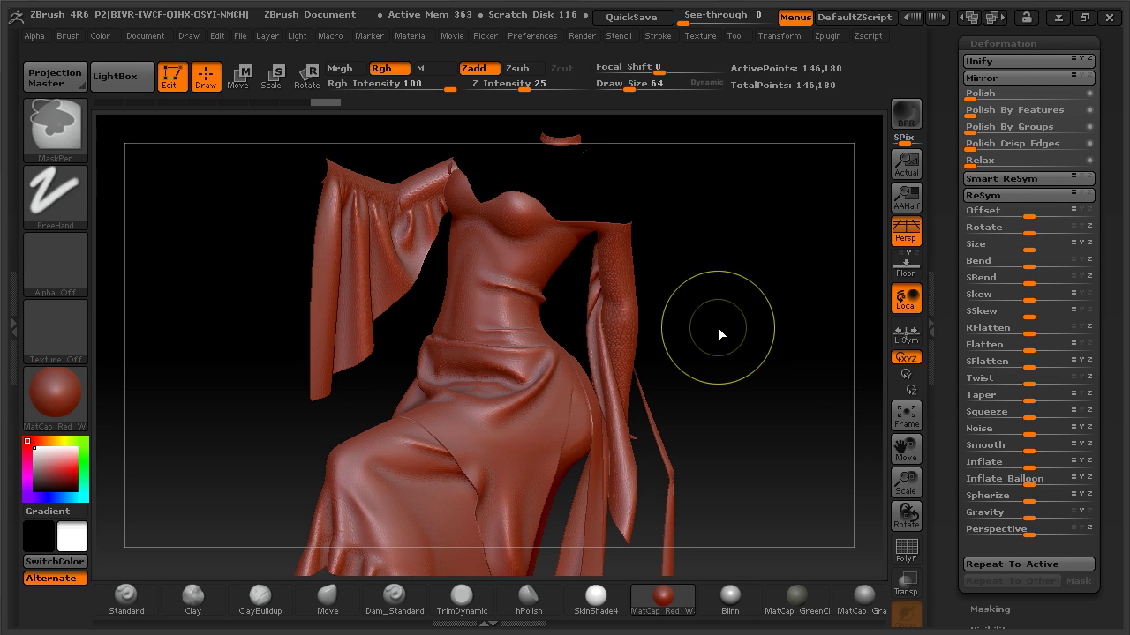
pyautogui.moveTo(729, 332)
pyautogui.mouseDown()
pyautogui.moveTo(772, 319)
pyautogui.moveTo(757, 343)
pyautogui.moveTo(704, 340)
pyautogui.moveTo(748, 334)
pyautogui.moveTo(738, 340)
pyautogui.mouseUp()
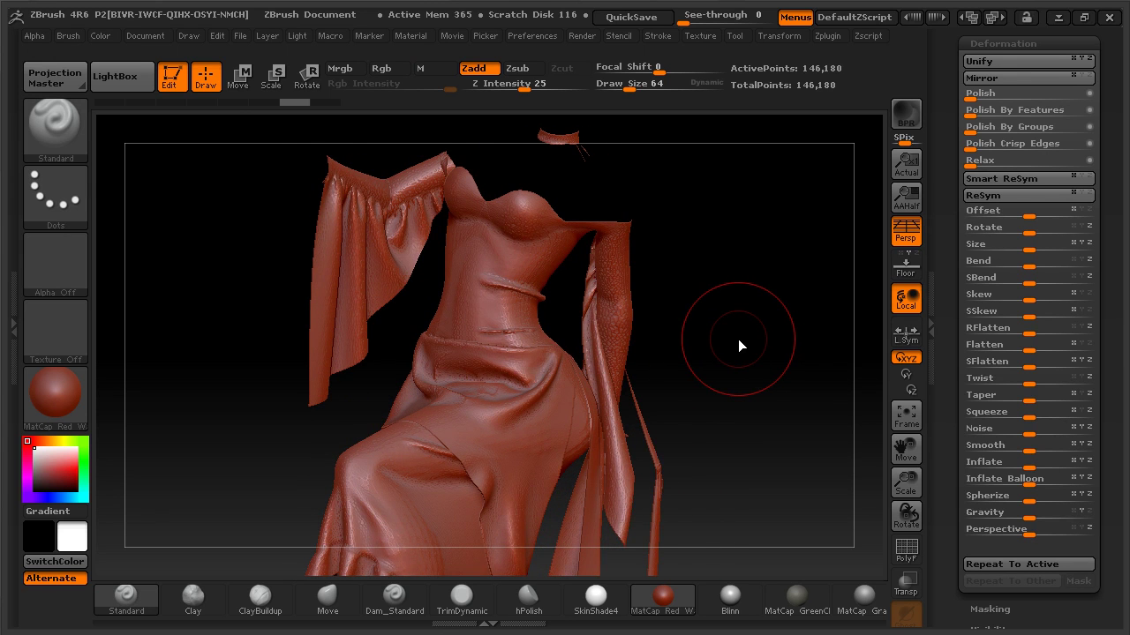
pyautogui.moveTo(732, 349)
pyautogui.mouseDown()
pyautogui.moveTo(679, 297)
pyautogui.moveTo(718, 303)
pyautogui.mouseUp()
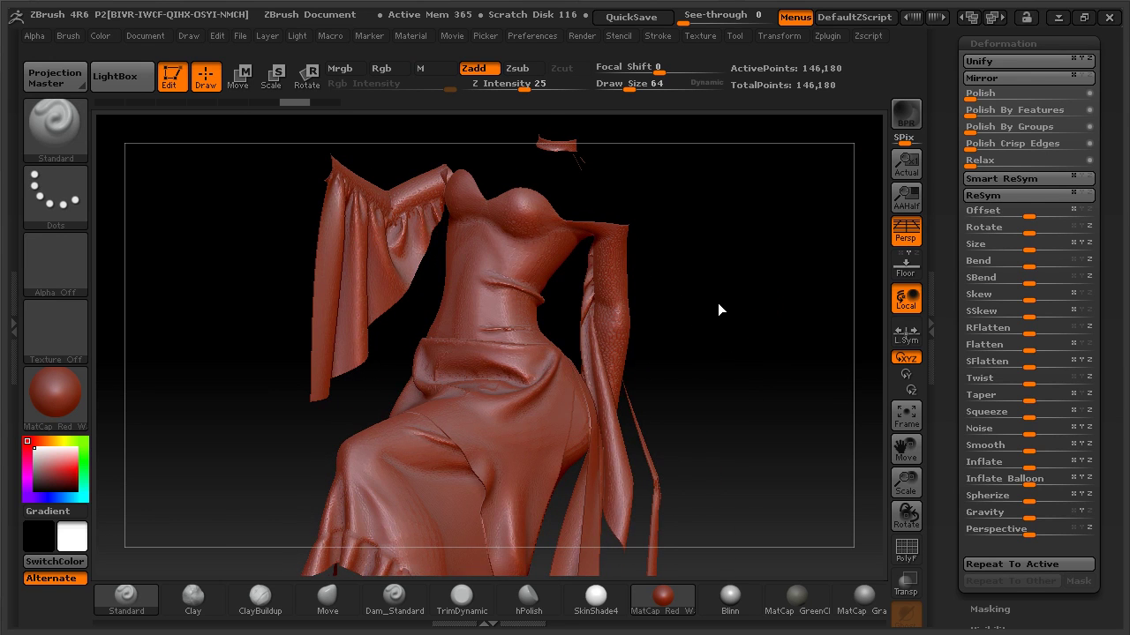